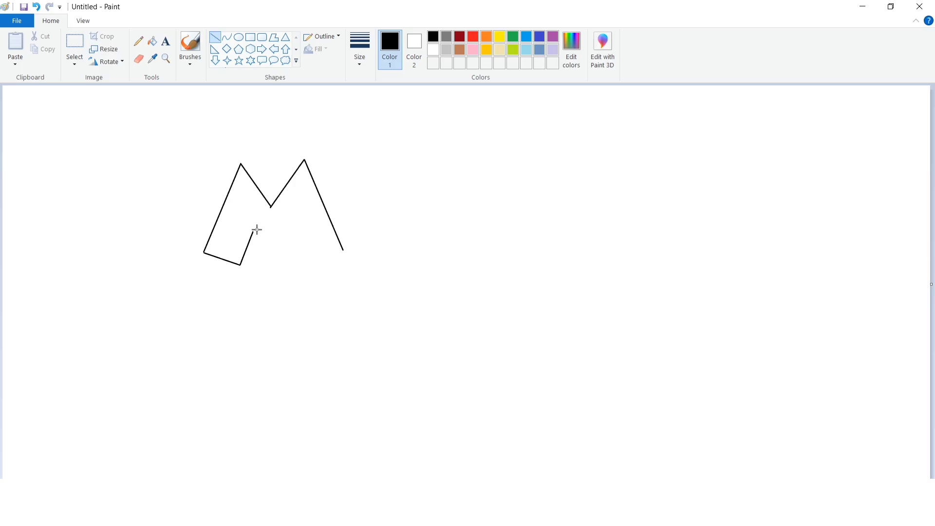
Complete the outline of the letter M and draw a narrow, slightly slanted block letter I beside it.
mouse_move(253, 232)
left_mouse_down()
mouse_move(275, 260)
mouse_move(293, 232)
mouse_move(305, 267)
mouse_move(343, 251)
left_mouse_up()
left_click_drag(345, 166, 341, 242)
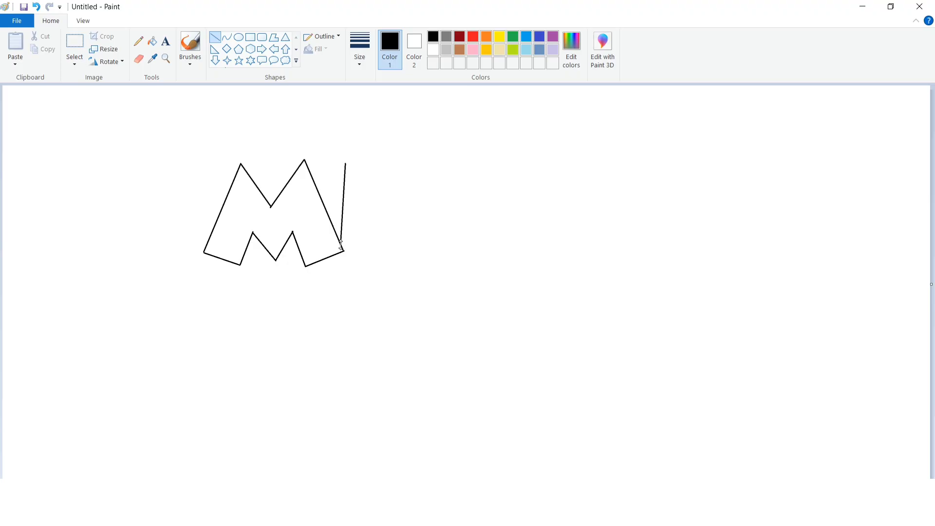
key("ctrl+z")
left_click_drag(344, 163, 340, 261)
left_click_drag(379, 166, 373, 265)
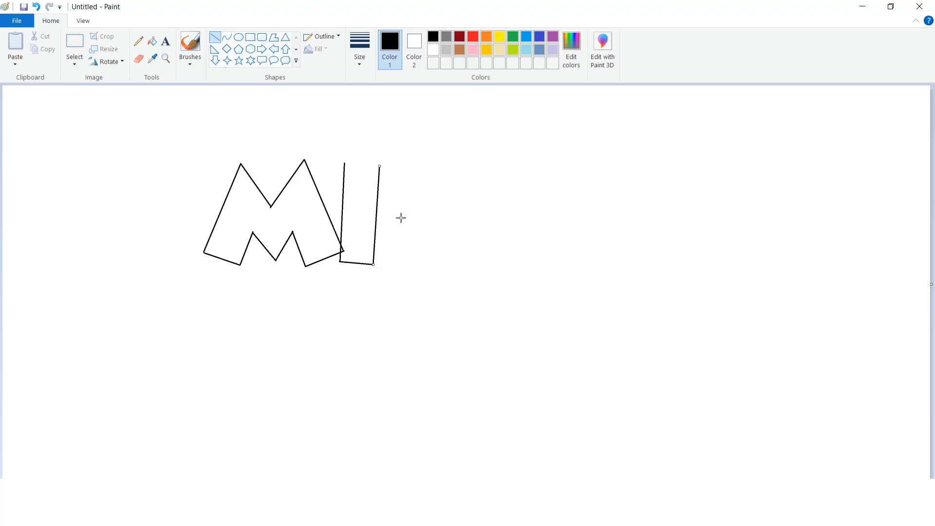
Draw the outer arc of a round letter C against the I, using curved upper and lower segments.
left_click(226, 37)
left_click_drag(378, 203, 466, 180)
left_click(400, 167)
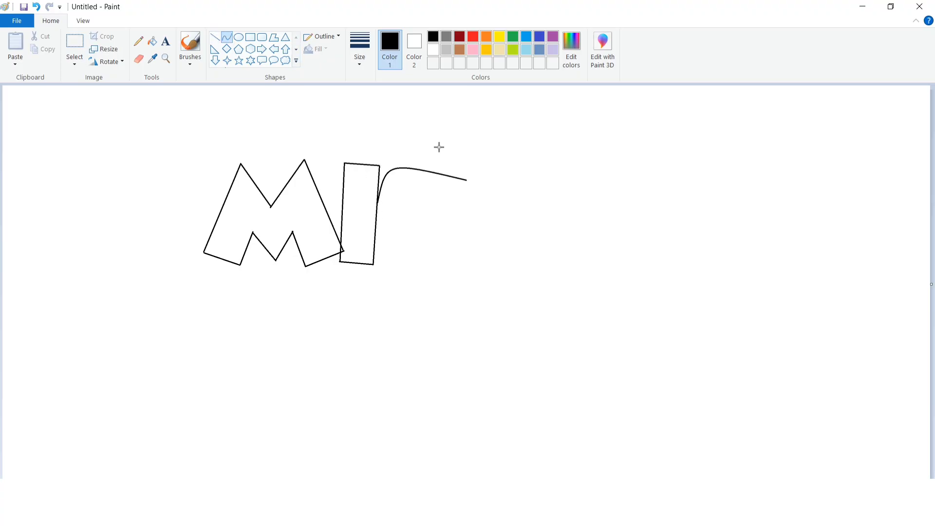
left_click_drag(438, 148, 440, 152)
mouse_move(376, 223)
left_mouse_down()
mouse_move(461, 261)
mouse_move(410, 285)
left_mouse_up()
left_click(451, 202)
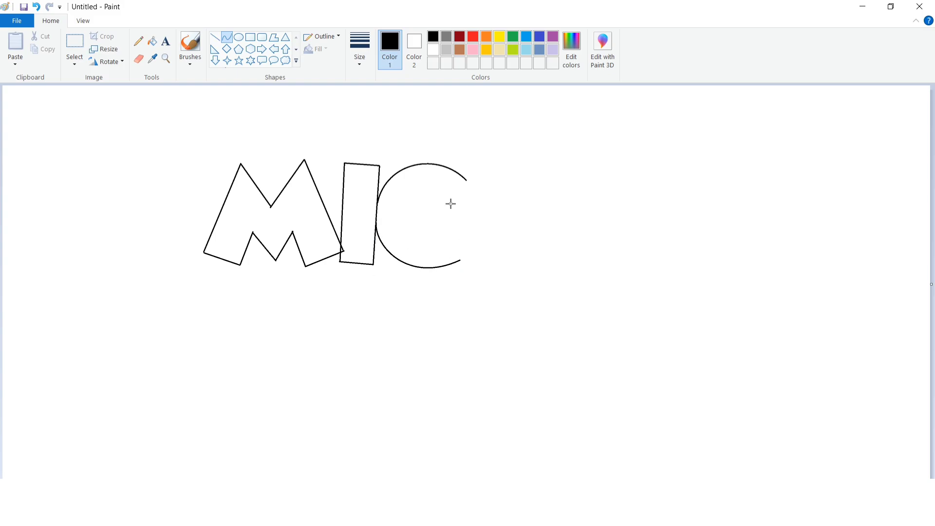
Draw the small inner arc of the letter C with curved segments that follow its outer shape.
left_click_drag(451, 201, 449, 232)
mouse_move(451, 218)
left_mouse_down()
mouse_move(410, 223)
mouse_move(402, 247)
left_mouse_up()
left_click_drag(401, 180, 397, 179)
left_click_drag(424, 248, 424, 250)
left_click(478, 222)
Close the open ends of the C with straight lines and outline a block letter K beside it.
left_click(215, 37)
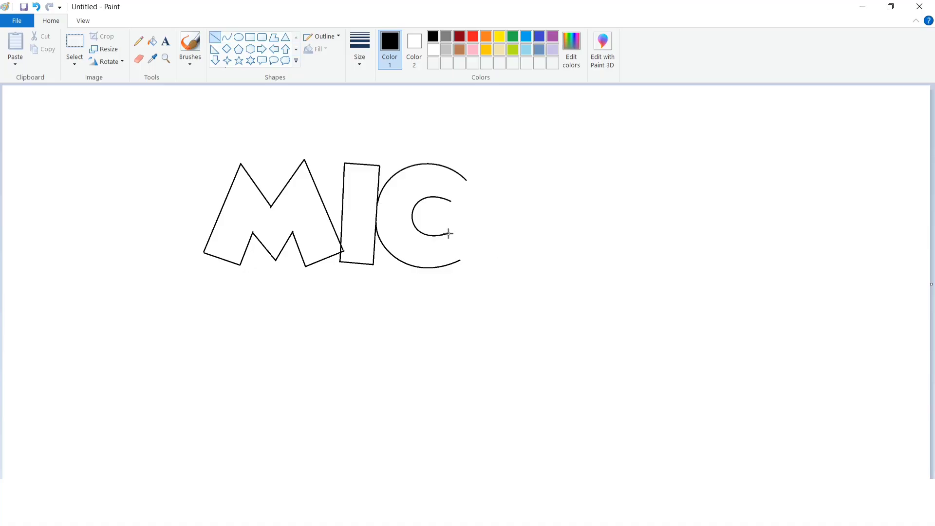
mouse_move(452, 201)
left_mouse_down()
mouse_move(466, 181)
mouse_move(475, 268)
left_mouse_up()
left_click_drag(494, 165, 510, 263)
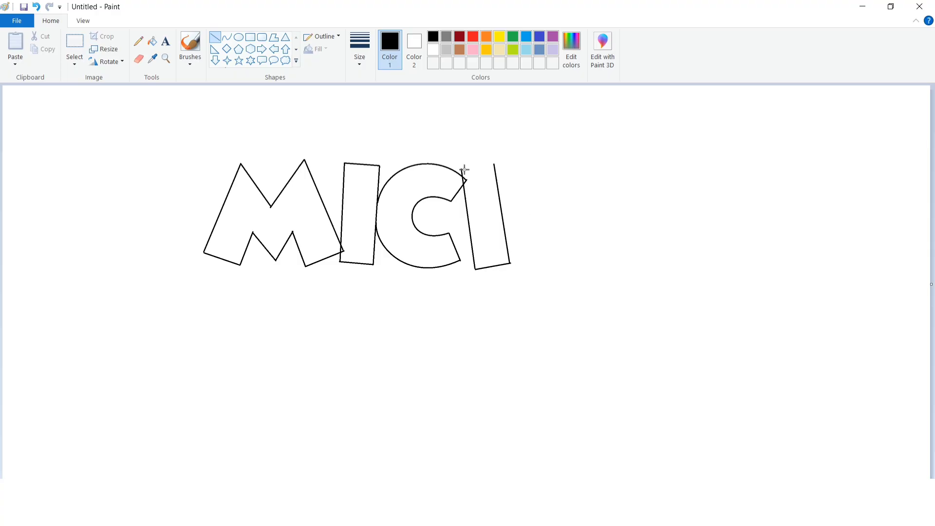
left_click_drag(462, 170, 539, 262)
left_click_drag(533, 160, 539, 263)
Outline a block letter E beside the K with straight lines, including its short middle arm.
left_click_drag(564, 162, 562, 265)
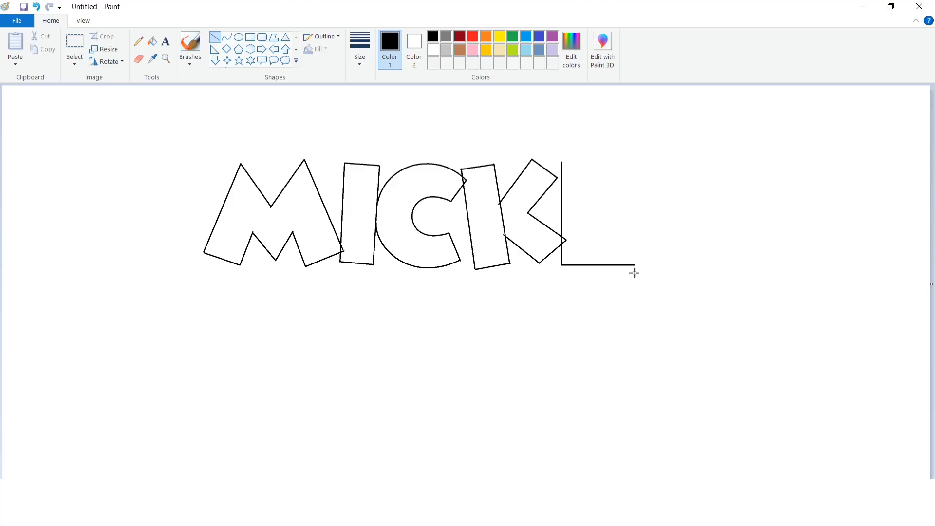
left_click_drag(562, 265, 562, 262)
left_click_drag(635, 265, 635, 267)
left_click_drag(562, 263, 562, 264)
mouse_move(562, 163)
left_mouse_down()
mouse_move(633, 164)
mouse_move(597, 240)
left_mouse_up()
left_click_drag(599, 188, 630, 190)
mouse_move(597, 238)
left_mouse_down()
mouse_move(634, 237)
mouse_move(635, 266)
left_mouse_up()
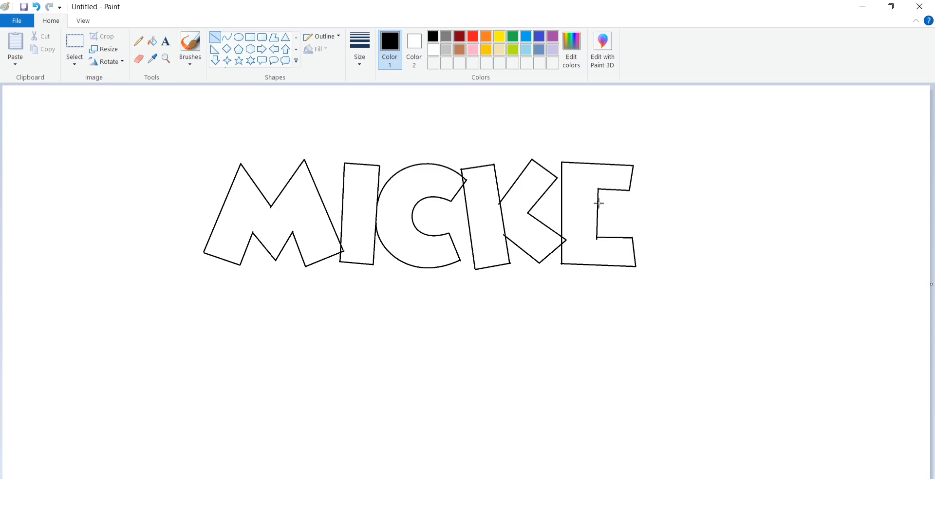
left_click_drag(599, 227, 619, 226)
Outline a block letter Y against the E with straight lines to finish the word MICKEY.
left_click_drag(623, 191, 662, 227)
mouse_move(648, 170)
left_mouse_down()
mouse_move(677, 198)
mouse_move(699, 166)
left_mouse_up()
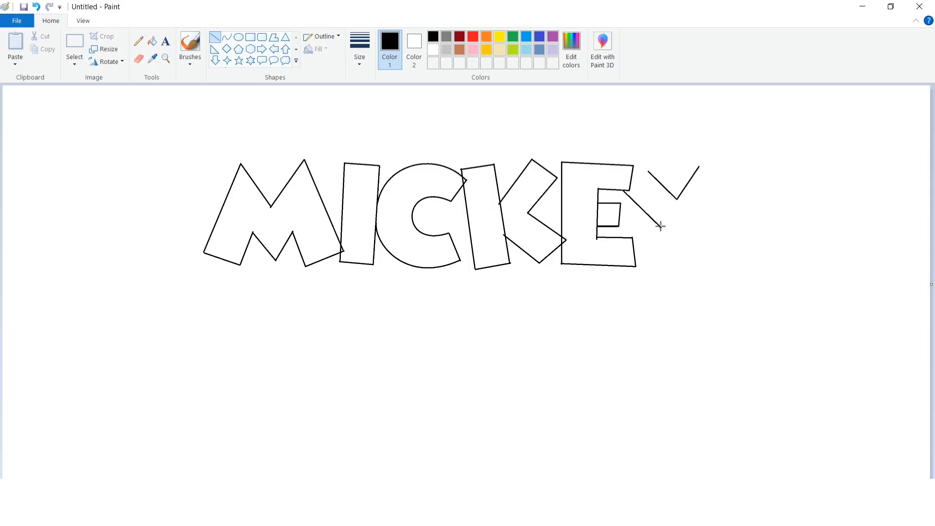
left_click_drag(663, 263, 662, 265)
mouse_move(728, 186)
left_mouse_down()
mouse_move(694, 227)
mouse_move(697, 266)
left_mouse_up()
left_click_drag(714, 178, 728, 187)
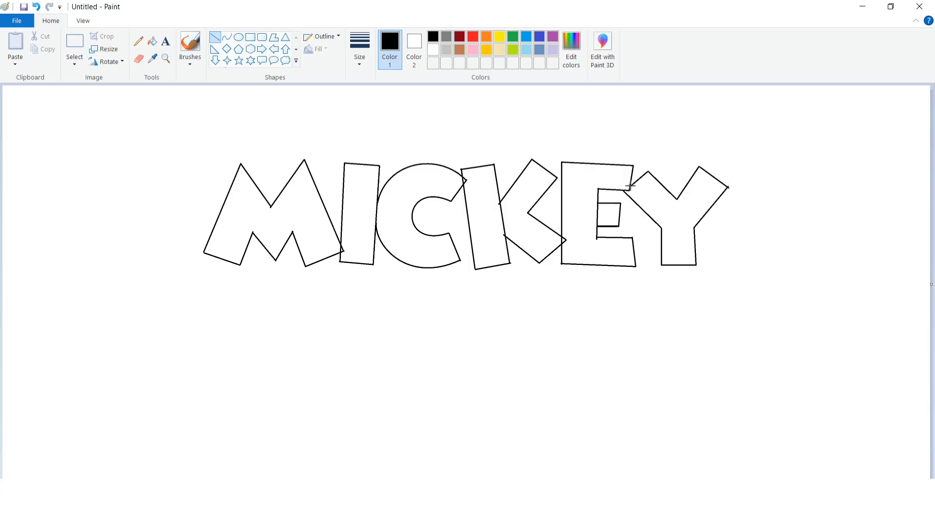
left_click_drag(630, 186, 630, 186)
Outline a second block letter M below the first one with straight lines to begin the word MOUSE.
left_click_drag(252, 281, 217, 369)
mouse_move(254, 281)
left_mouse_down()
mouse_move(288, 325)
mouse_move(319, 275)
mouse_move(359, 365)
left_mouse_up()
left_click_drag(319, 275, 321, 274)
left_click_drag(216, 369, 251, 381)
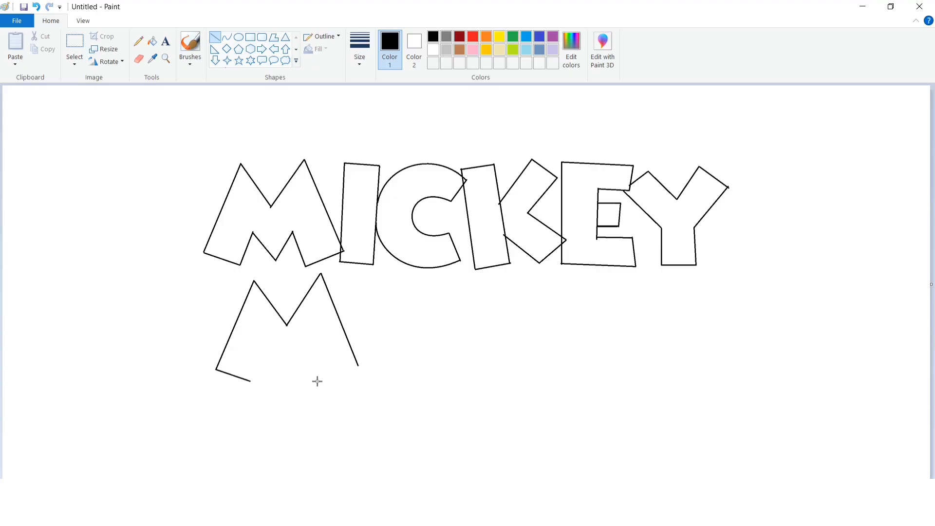
left_click_drag(317, 380, 358, 365)
mouse_move(250, 381)
left_mouse_down()
mouse_move(266, 347)
mouse_move(315, 381)
left_mouse_up()
left_click_drag(266, 346, 306, 346)
Draw a round letter O touching the lower M, made of a large circle and a small oval inside.
left_click(238, 37)
left_click_drag(351, 281, 452, 396)
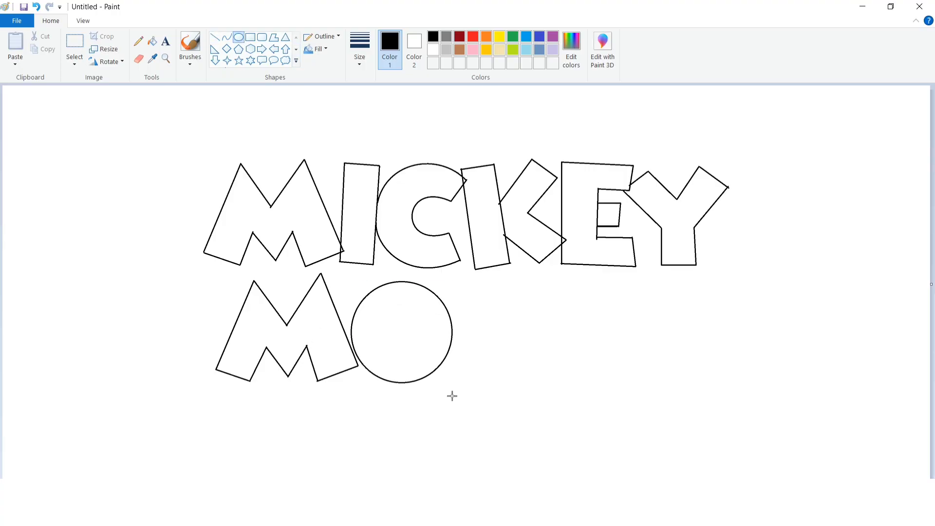
left_click_drag(426, 351, 422, 352)
left_click_drag(347, 334, 346, 334)
left_click_drag(449, 331, 449, 331)
left_click_drag(395, 281, 395, 278)
key("Escape")
left_click_drag(380, 310, 419, 352)
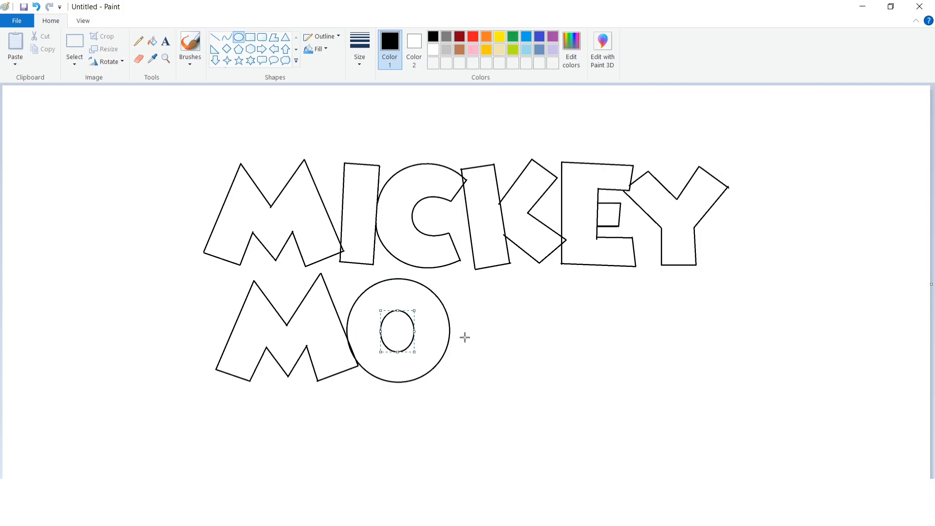
Draw the outer curve of a letter U beside the O from two curved halves.
left_click(227, 37)
left_click_drag(468, 279, 498, 386)
mouse_move(483, 332)
left_mouse_down()
mouse_move(441, 320)
mouse_move(438, 385)
left_mouse_up()
left_click_drag(500, 388, 546, 285)
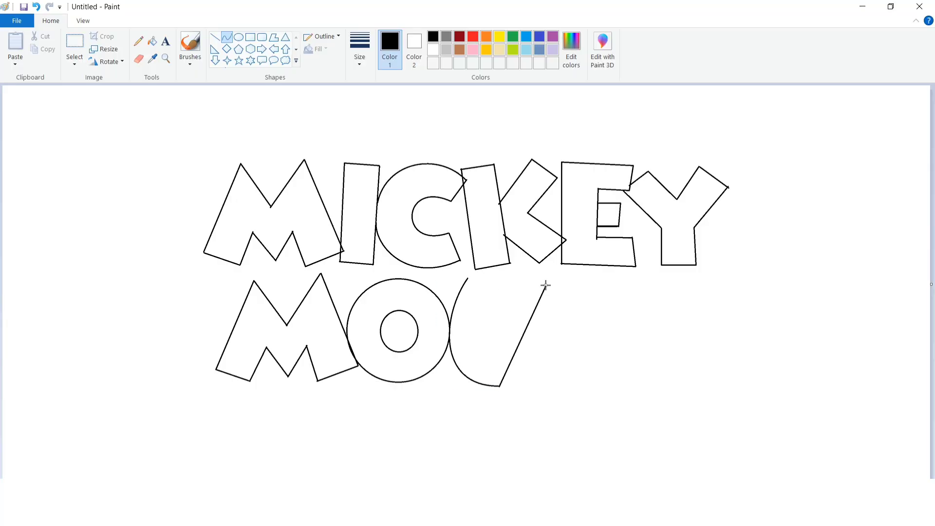
mouse_move(527, 336)
left_mouse_down()
mouse_move(522, 385)
mouse_move(566, 369)
left_mouse_up()
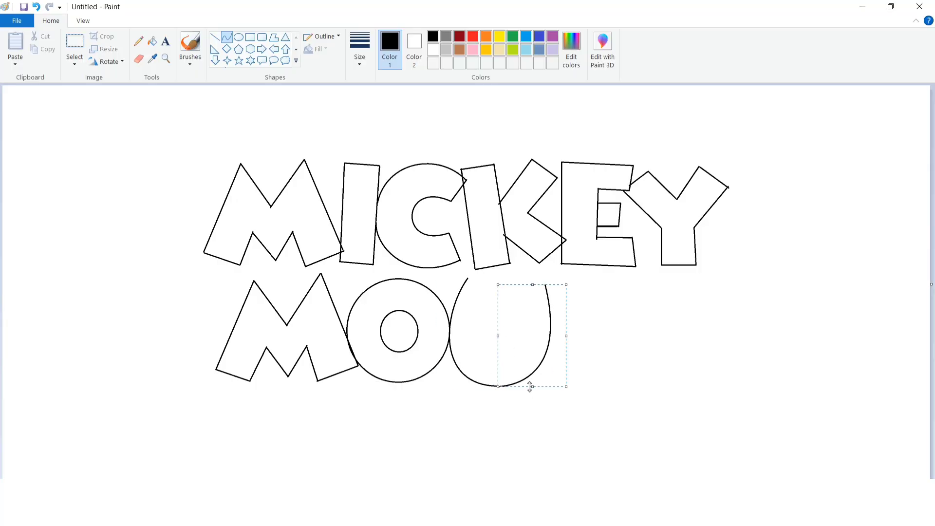
left_click(584, 351)
Draw the inner curve of the U and close its two upper ends with straight lines.
mouse_move(497, 289)
left_mouse_down()
mouse_move(504, 346)
mouse_move(515, 290)
left_mouse_up()
left_click_drag(504, 307, 461, 368)
left_click_drag(517, 371, 534, 380)
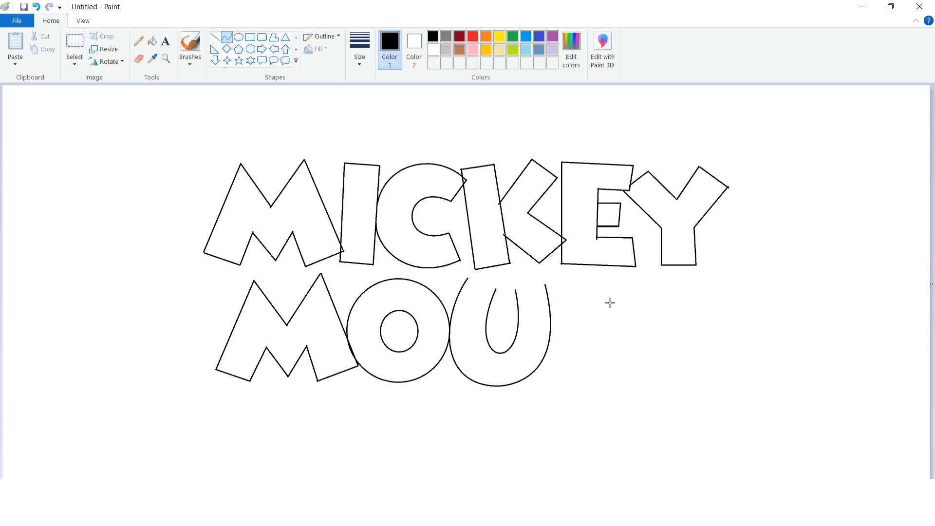
left_click(215, 37)
left_click_drag(516, 290, 545, 284)
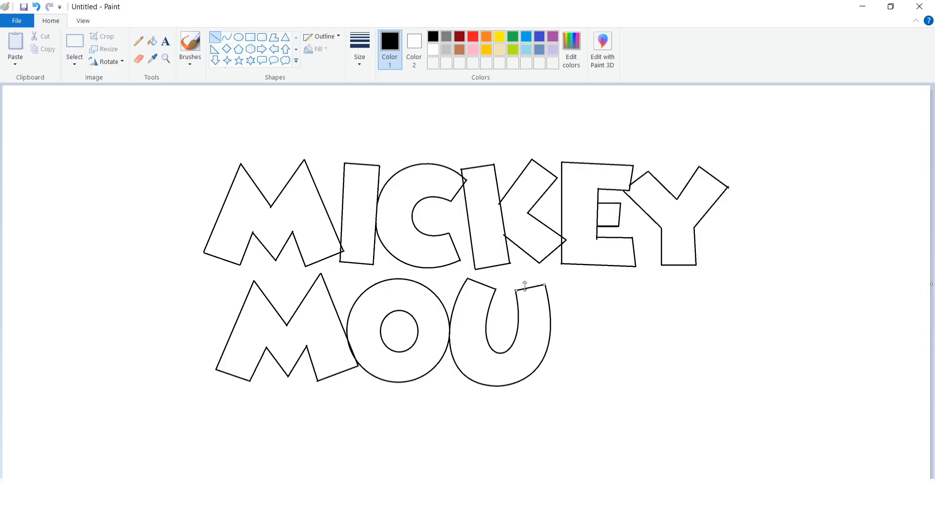
Draw the upper outer curve of a letter S beside the U and the inner hook of its lower half.
left_click(227, 37)
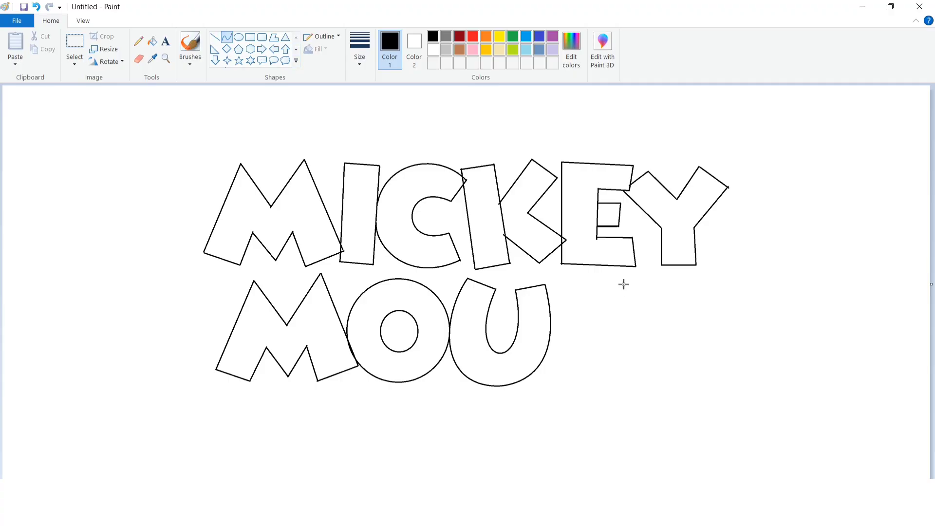
left_click_drag(550, 310, 626, 282)
left_click_drag(561, 292, 564, 259)
mouse_move(551, 325)
left_mouse_down()
mouse_move(587, 343)
mouse_move(565, 342)
mouse_move(563, 354)
left_mouse_up()
left_click(561, 341)
left_click(594, 335)
mouse_move(599, 354)
left_mouse_down()
mouse_move(602, 346)
mouse_move(598, 364)
left_mouse_up()
left_click_drag(618, 305, 630, 332)
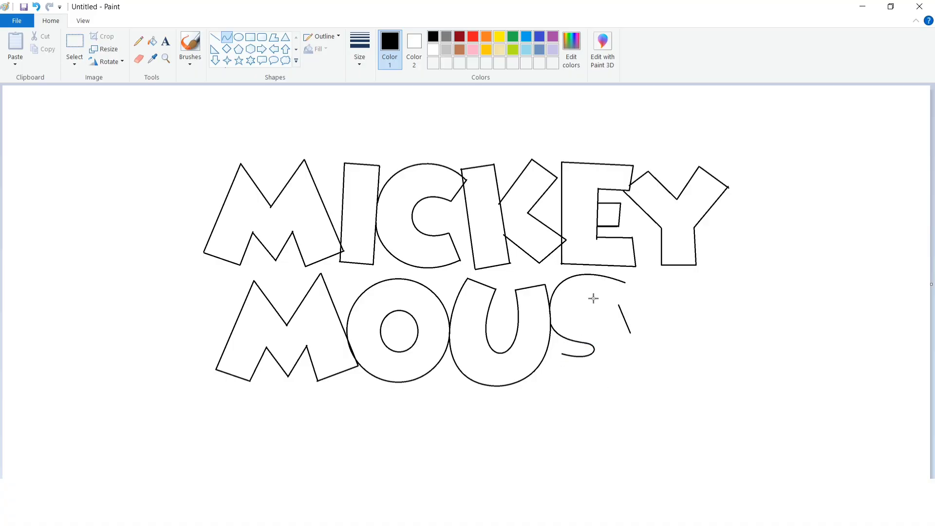
left_click(596, 327)
mouse_move(592, 299)
left_mouse_down()
mouse_move(565, 292)
mouse_move(588, 308)
left_mouse_up()
key("ctrl+z")
Draw the S's upper inner hook, its right-hand bulge and its lower outer curve.
mouse_move(586, 304)
left_mouse_down()
mouse_move(580, 297)
mouse_move(631, 337)
left_mouse_up()
left_click(640, 321)
left_click_drag(608, 323, 591, 315)
left_click_drag(618, 318, 627, 307)
mouse_move(556, 377)
left_mouse_down()
mouse_move(633, 343)
mouse_move(584, 389)
mouse_move(636, 382)
left_mouse_up()
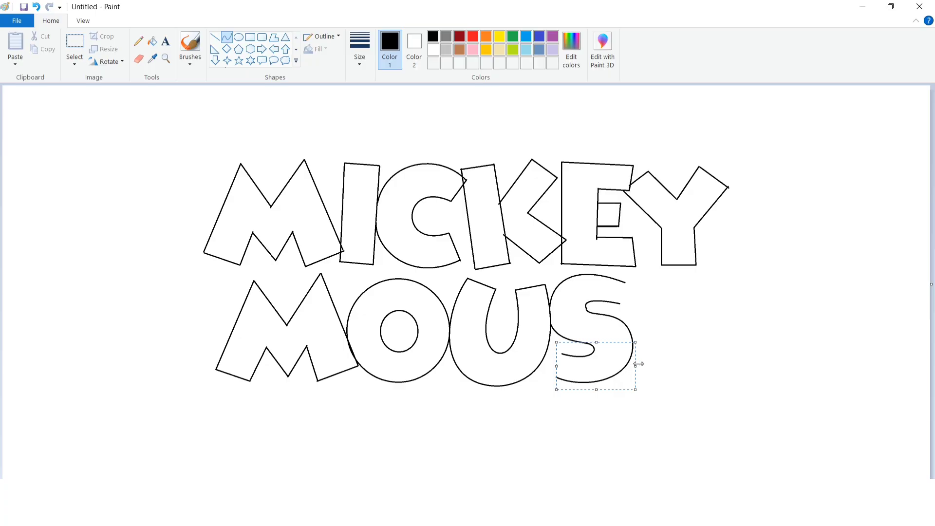
left_click(674, 345)
Close both open ends of the letter S with straight lines.
left_click(215, 37)
left_click_drag(626, 283, 620, 303)
left_click_drag(562, 353, 557, 378)
left_click(600, 360)
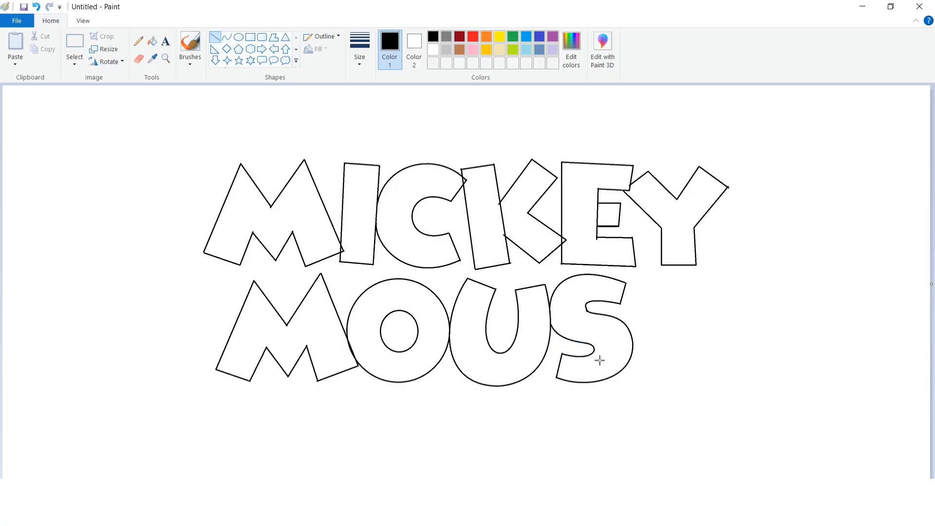
Outline a block letter E with a short middle arm beside the S to finish the word MOUSE.
left_click_drag(635, 281, 631, 376)
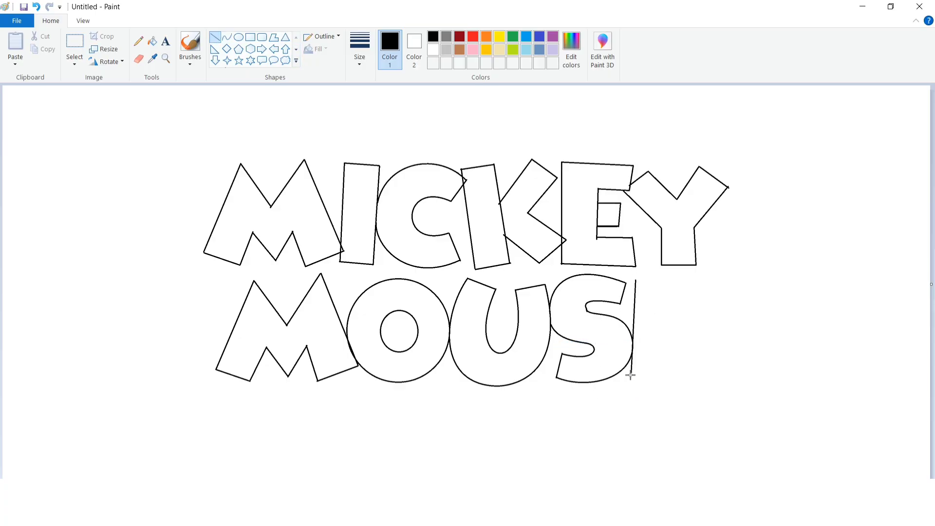
left_click(670, 365)
left_click_drag(636, 280, 707, 283)
left_click(653, 362)
left_click_drag(682, 380, 703, 382)
left_click(690, 329)
mouse_move(667, 303)
left_mouse_down()
mouse_move(665, 353)
mouse_move(704, 356)
mouse_move(703, 381)
mouse_move(668, 306)
mouse_move(702, 308)
mouse_move(705, 284)
left_mouse_up()
left_click(708, 320)
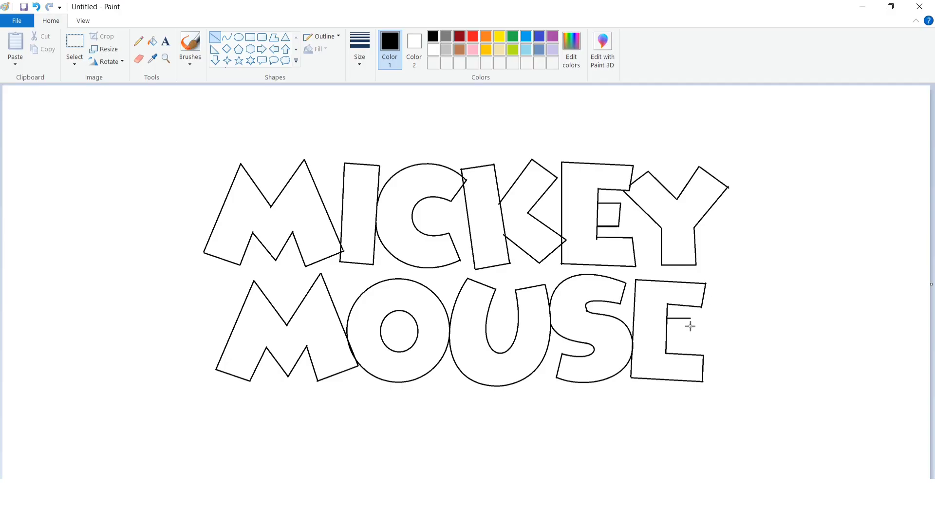
left_click_drag(674, 341, 688, 341)
Fill all the letters of the word MICKEY with black.
left_click(152, 41)
left_click(333, 231)
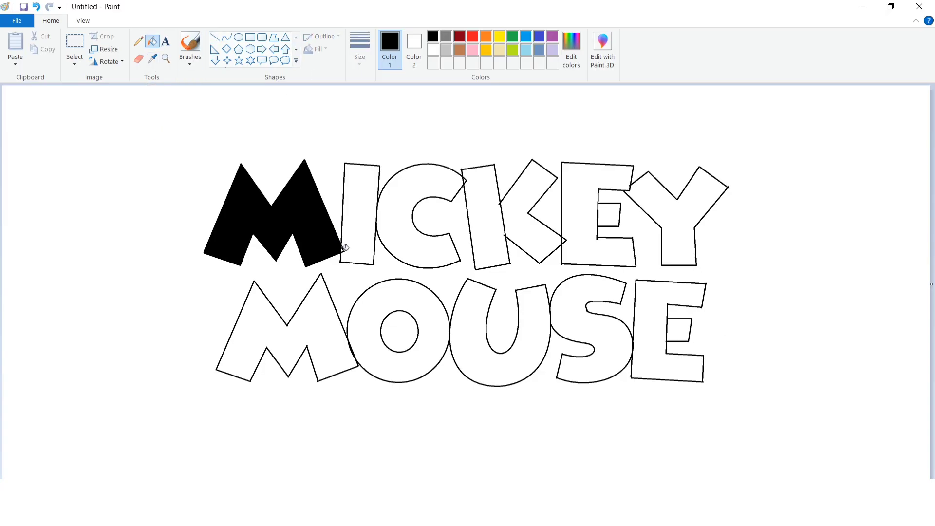
left_click(358, 230)
left_click(405, 208)
left_click(471, 177)
left_click(531, 188)
left_click(567, 238)
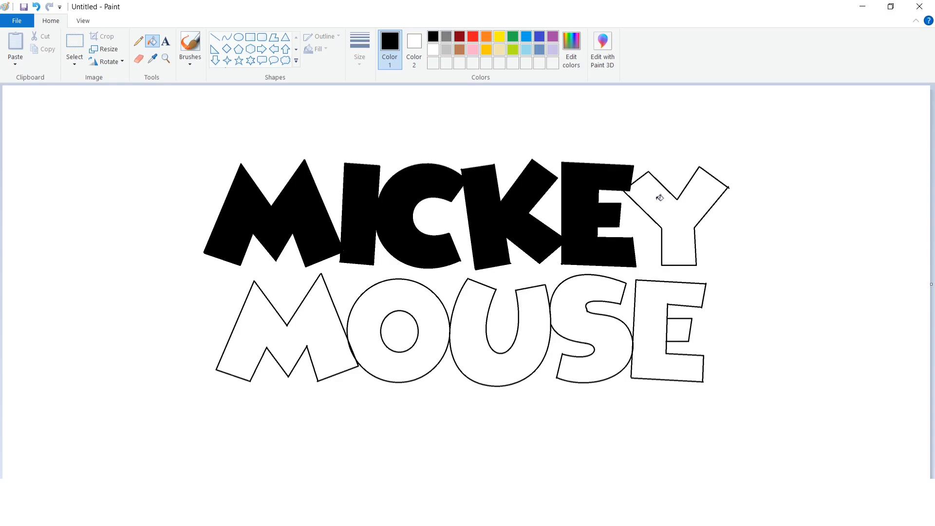
left_click(660, 198)
Fill all the letters of the word MOUSE with black.
left_click(261, 329)
left_click(411, 297)
left_click(469, 317)
left_click(573, 317)
left_click(678, 323)
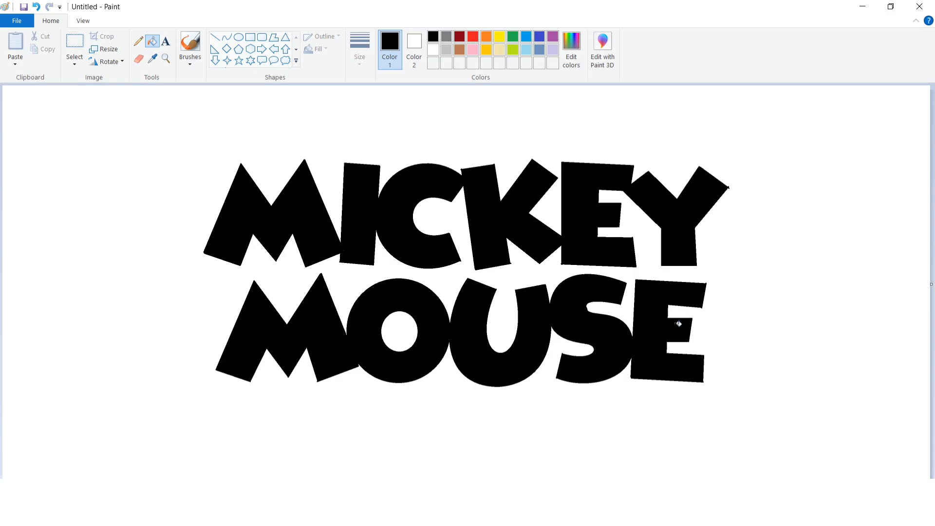
Draw dark gray lines at the thickest size along the Y's upper-right edges and the outer edges of the lower E.
left_click(446, 37)
left_click(215, 37)
left_click(359, 48)
left_click(388, 152)
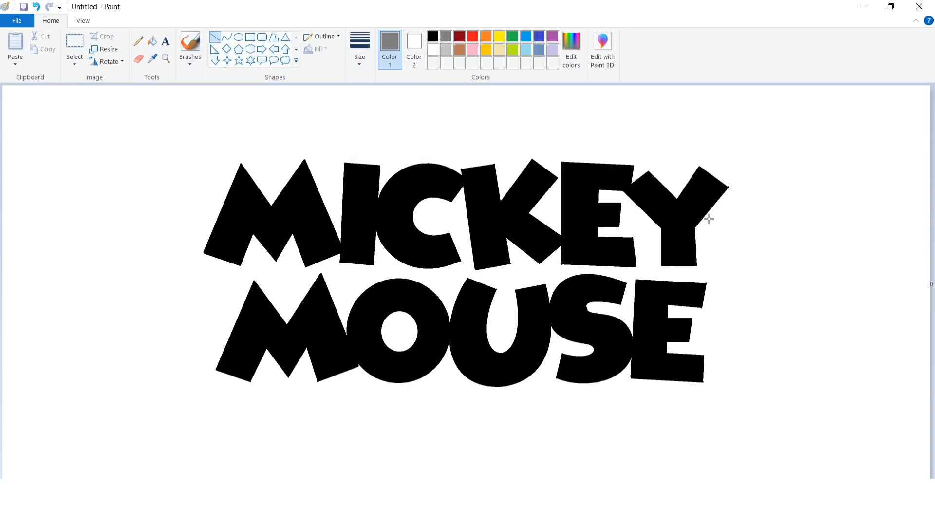
mouse_move(695, 228)
left_mouse_down()
mouse_move(734, 180)
mouse_move(729, 188)
left_mouse_up()
left_click_drag(637, 278, 712, 283)
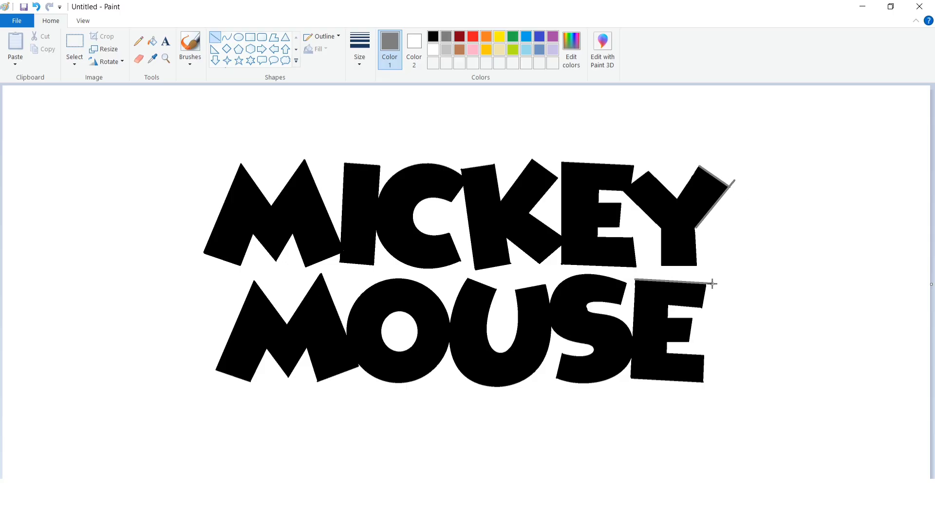
left_click_drag(703, 385, 703, 384)
Draw matching gray lines along the uneven edges of the lower M, the upper E and the K's stem.
left_click_drag(306, 349, 321, 393)
left_click_drag(561, 266, 637, 269)
left_click_drag(508, 240, 512, 270)
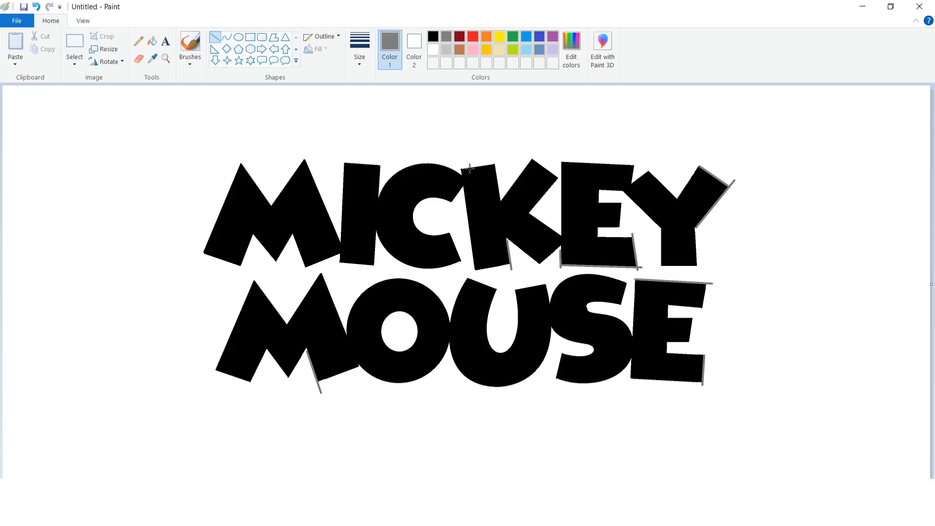
left_click_drag(460, 168, 497, 162)
Fill every gray edge line around the letters with white so it blends into the background.
left_click(152, 41)
left_click(433, 49)
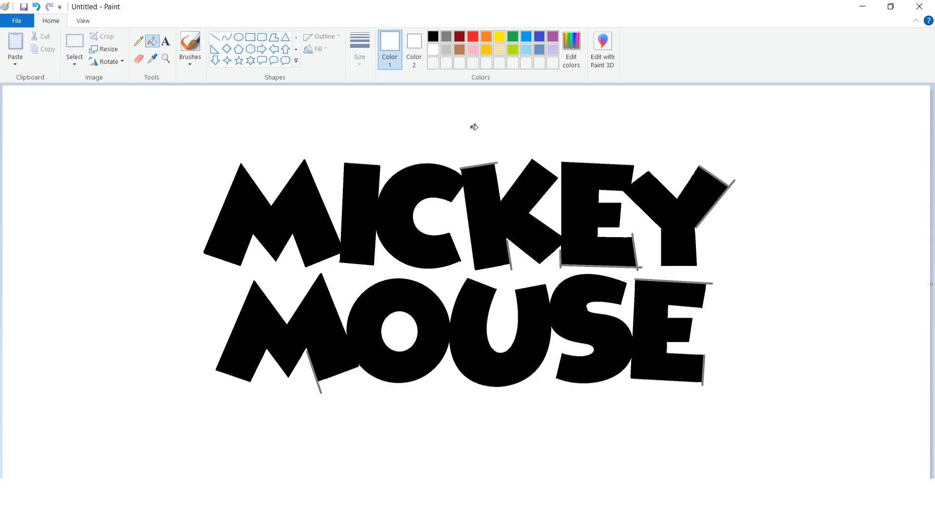
left_click(494, 163)
left_click(510, 267)
left_click(634, 266)
left_click(730, 187)
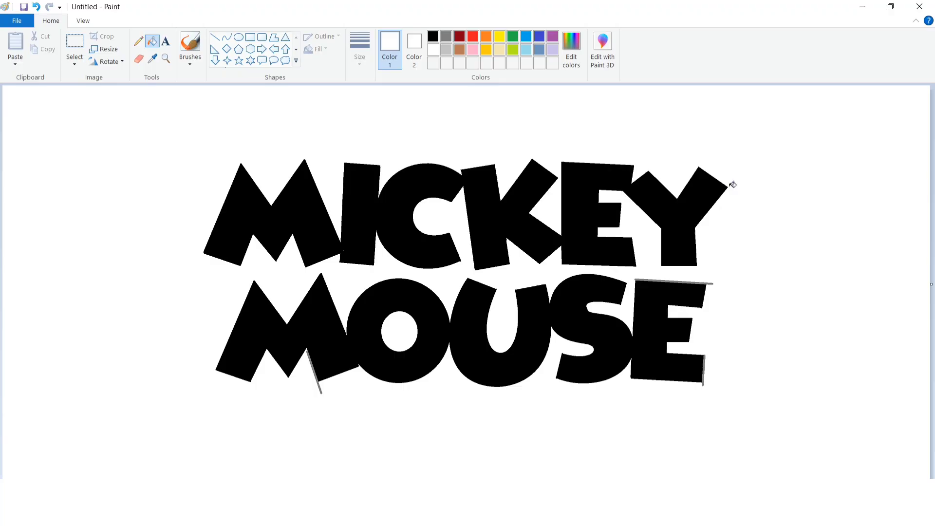
left_click(708, 283)
left_click(319, 387)
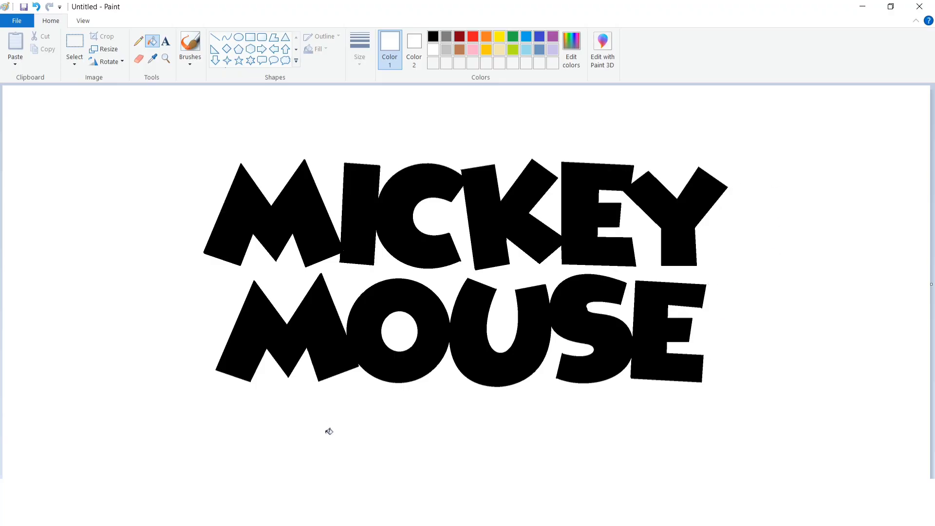
left_click(446, 37)
left_click(215, 37)
left_click(360, 48)
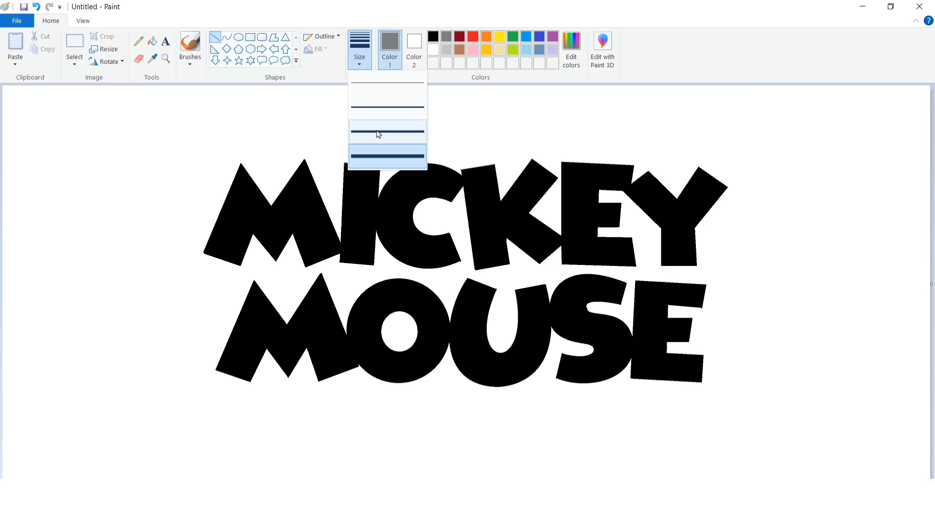
left_click(390, 108)
left_click(366, 55)
left_click(376, 125)
Fill the black letters of MICKEY and MOUSE with red.
left_click(472, 36)
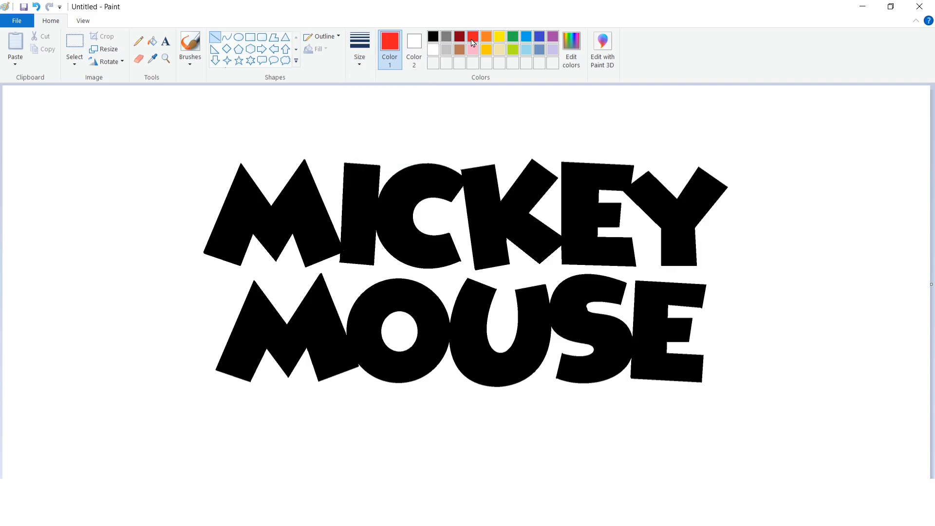
left_click(152, 41)
left_click(289, 193)
left_click(360, 302)
Mix a darker custom red and refill all the letters of MICKEY and MOUSE with it.
left_click(571, 48)
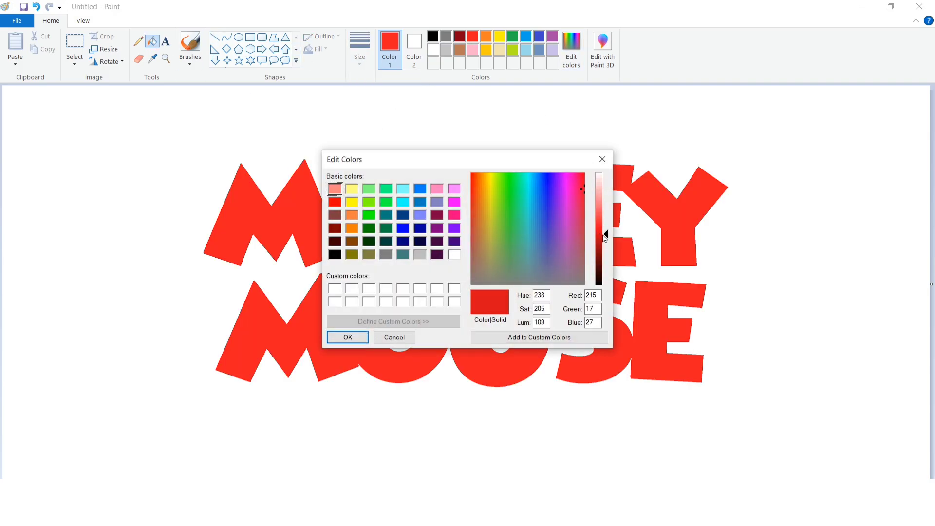
left_click_drag(603, 230, 606, 239)
left_click(347, 337)
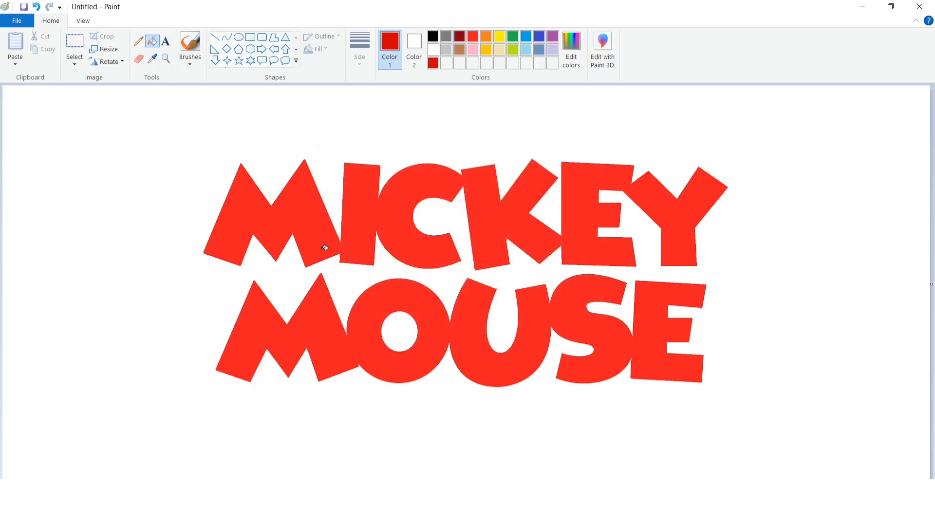
left_click(328, 246)
left_click(372, 312)
Draw a thin black line outline offset from the left sides of both M's and along the lower M's bottom edges.
left_click(433, 36)
left_click(215, 37)
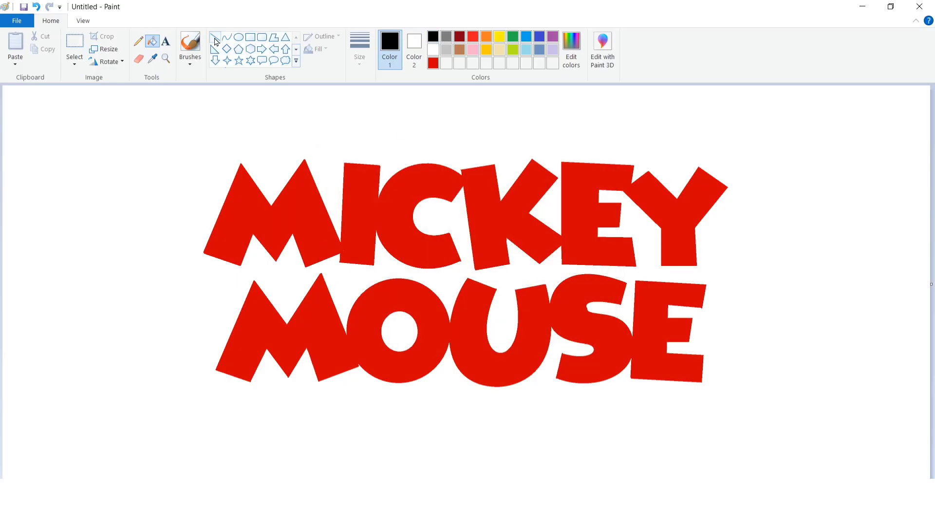
left_click(359, 49)
left_click(370, 115)
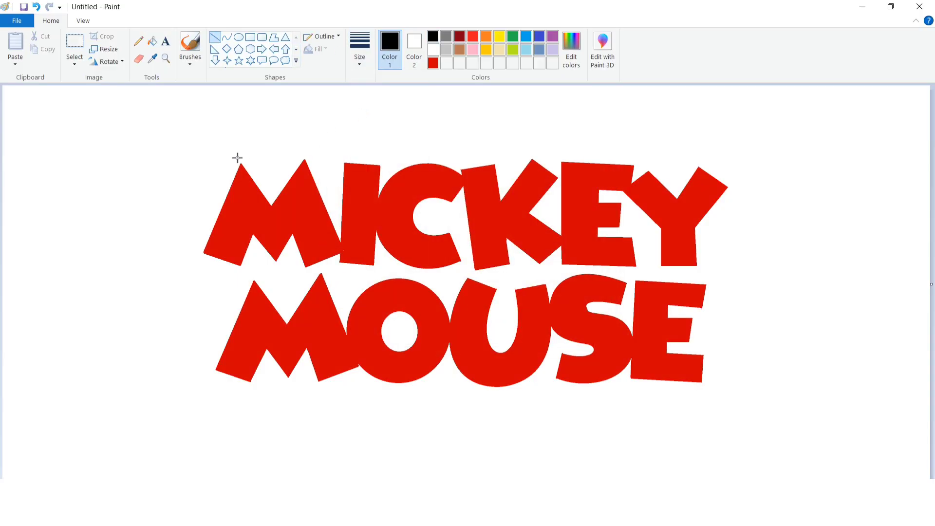
left_click_drag(237, 157, 249, 277)
mouse_move(249, 277)
left_mouse_down()
mouse_move(204, 372)
mouse_move(251, 391)
mouse_move(270, 359)
left_mouse_up()
left_click(252, 391)
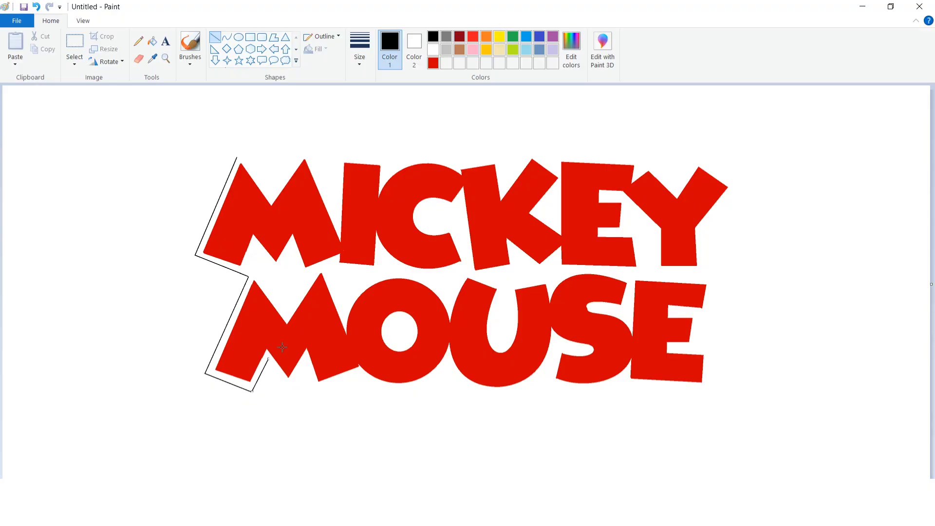
key("ctrl+z")
left_click_drag(252, 392, 269, 360)
mouse_move(288, 390)
left_mouse_down()
mouse_move(305, 360)
mouse_move(314, 389)
mouse_move(334, 379)
mouse_move(316, 390)
mouse_move(359, 372)
left_mouse_up()
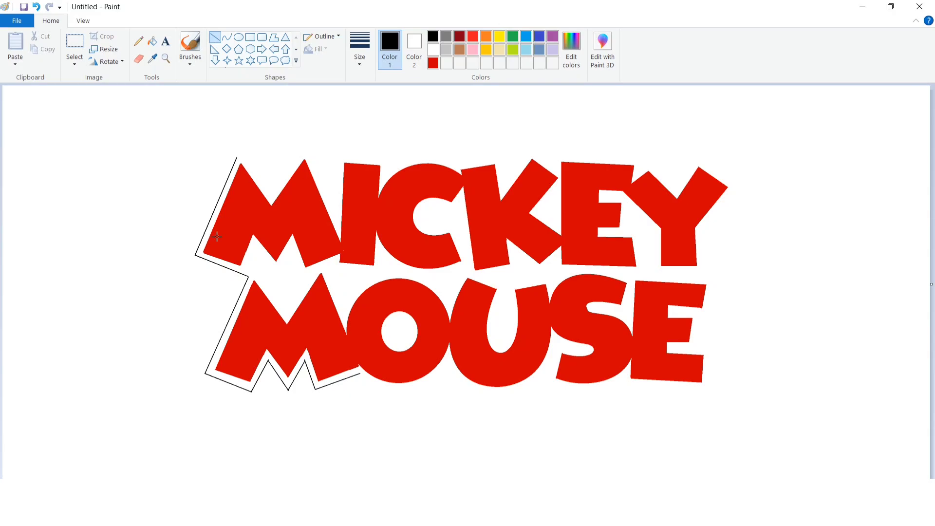
Extend the black outline up the upper M's left side and over its left peak into the notch.
left_click_drag(195, 255, 237, 152)
mouse_move(238, 152)
left_mouse_down()
mouse_move(270, 194)
mouse_move(304, 151)
left_mouse_up()
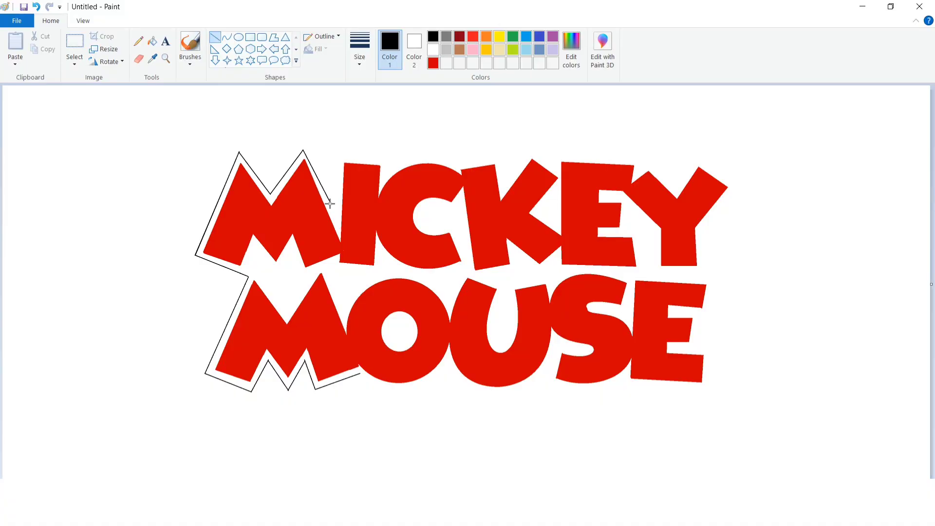
key("ctrl+z")
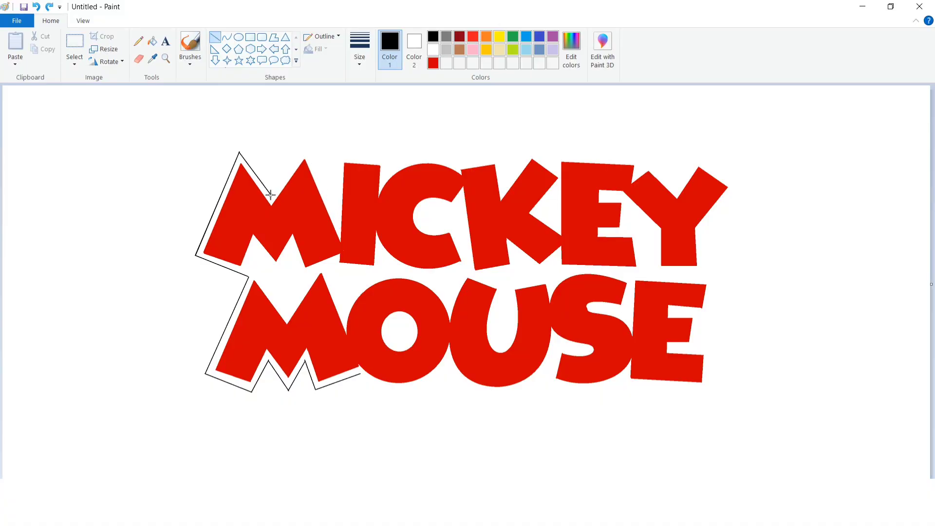
mouse_move(270, 194)
left_mouse_down()
mouse_move(302, 146)
mouse_move(336, 214)
mouse_move(330, 199)
left_mouse_up()
key("ctrl+z")
key("ctrl+z")
Outline the upper M's right peak and the tops of I and K with black lines, and the top of C with a curve.
mouse_move(270, 194)
left_mouse_down()
mouse_move(305, 147)
mouse_move(333, 200)
mouse_move(338, 157)
mouse_move(459, 163)
mouse_move(426, 146)
mouse_move(500, 158)
mouse_move(529, 149)
mouse_move(556, 166)
left_mouse_up()
left_click(403, 159)
left_click(397, 158)
left_click(226, 37)
left_click(425, 146)
left_click(215, 37)
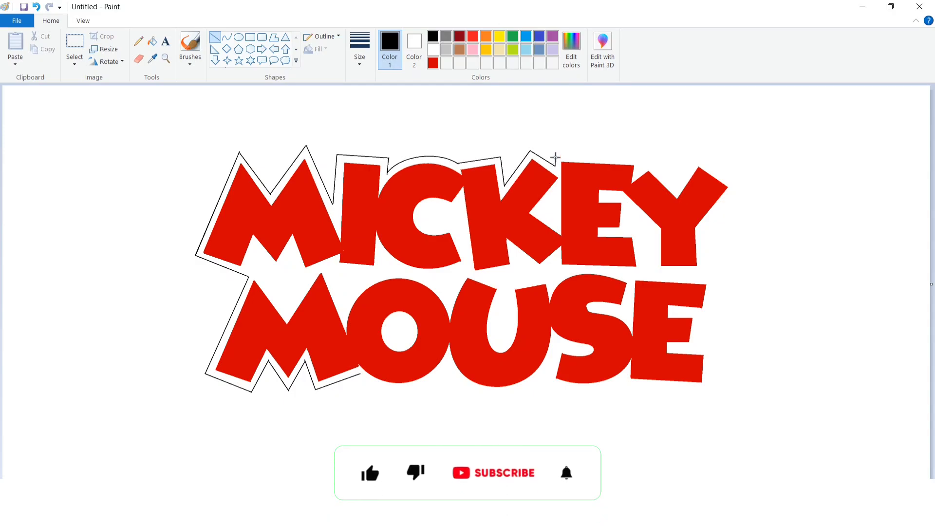
Continue the black line outline over the upper E, around the Y, and along the right and bottom sides of the lower E.
mouse_move(555, 166)
left_mouse_down()
mouse_move(556, 156)
mouse_move(638, 157)
left_mouse_up()
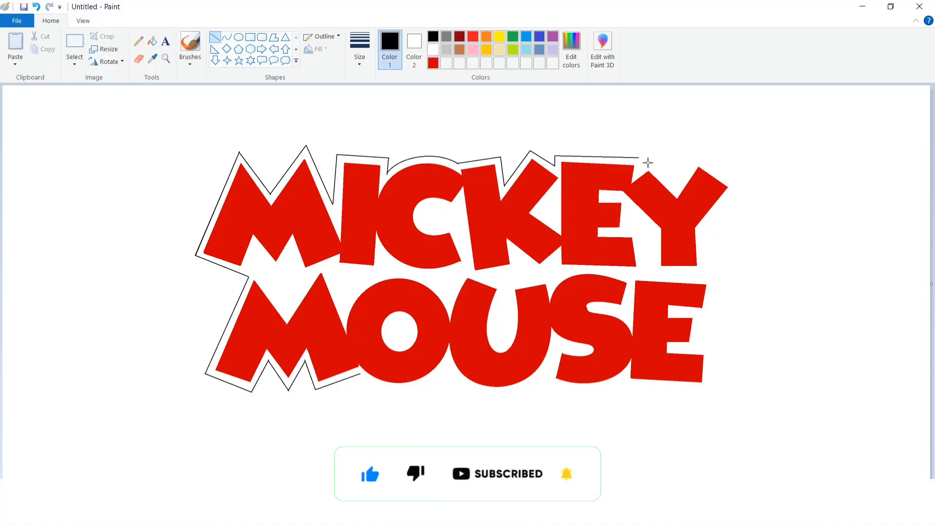
mouse_move(643, 155)
left_mouse_down()
mouse_move(677, 193)
mouse_move(696, 158)
mouse_move(750, 188)
mouse_move(737, 187)
mouse_move(703, 233)
mouse_move(735, 184)
mouse_move(701, 232)
mouse_move(703, 274)
left_mouse_up()
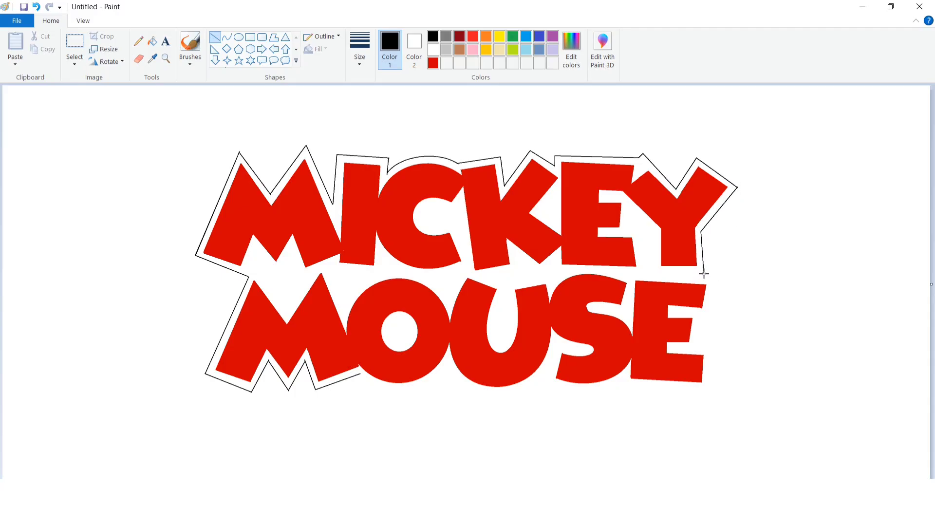
left_click_drag(713, 274, 709, 310)
left_click_drag(701, 313, 695, 345)
left_click_drag(712, 346, 708, 388)
left_click_drag(628, 386, 625, 384)
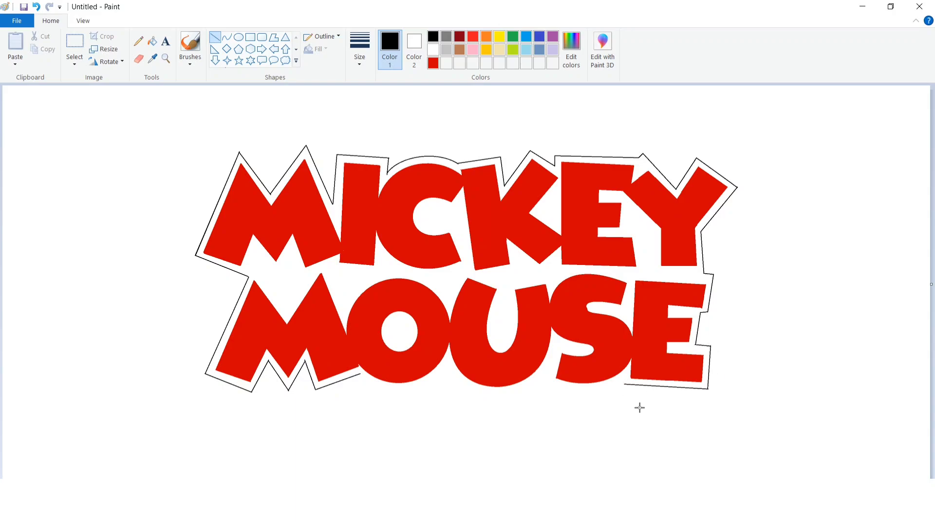
Close the outline with black curves beneath the O, U and S of MOUSE.
left_click(227, 37)
mouse_move(360, 374)
left_mouse_down()
mouse_move(367, 382)
mouse_move(446, 369)
mouse_move(389, 397)
mouse_move(421, 397)
left_mouse_up()
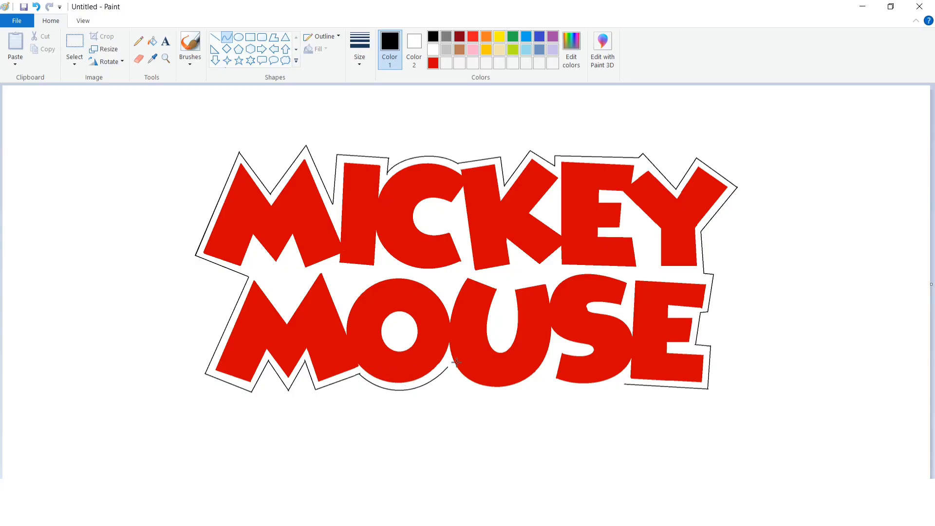
mouse_move(448, 369)
left_mouse_down()
mouse_move(546, 379)
mouse_move(495, 403)
mouse_move(506, 403)
left_mouse_up()
left_click_drag(545, 378, 598, 397)
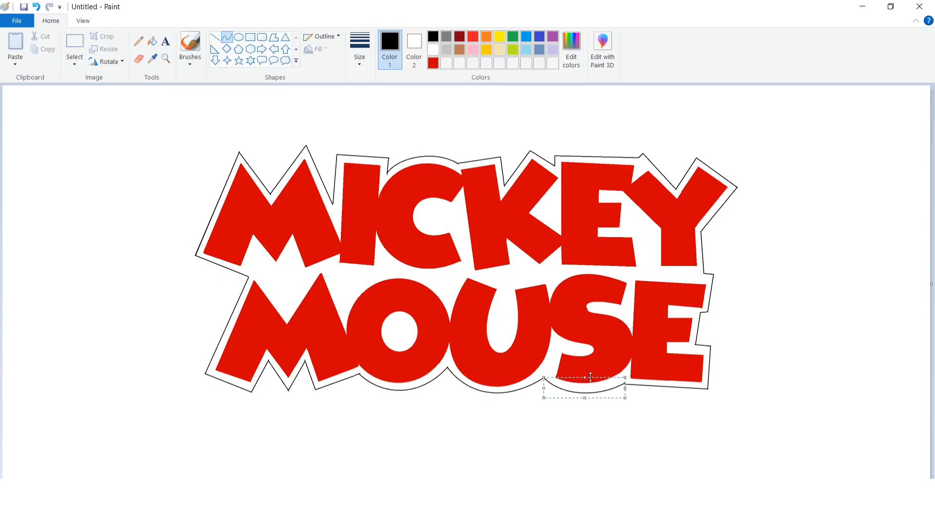
left_click(636, 344)
left_click(215, 37)
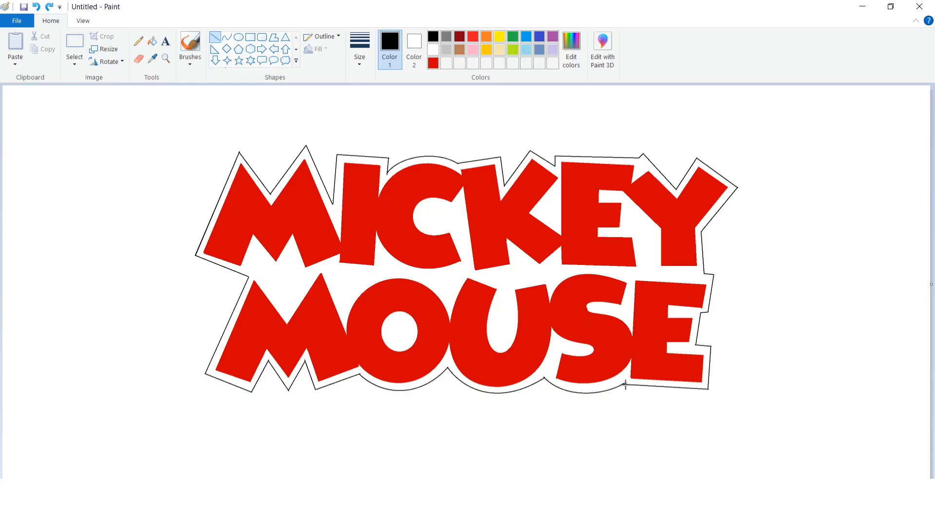
Fill the space between the letters and the outline, and the center of the O, with black.
left_click(152, 40)
left_click(288, 269)
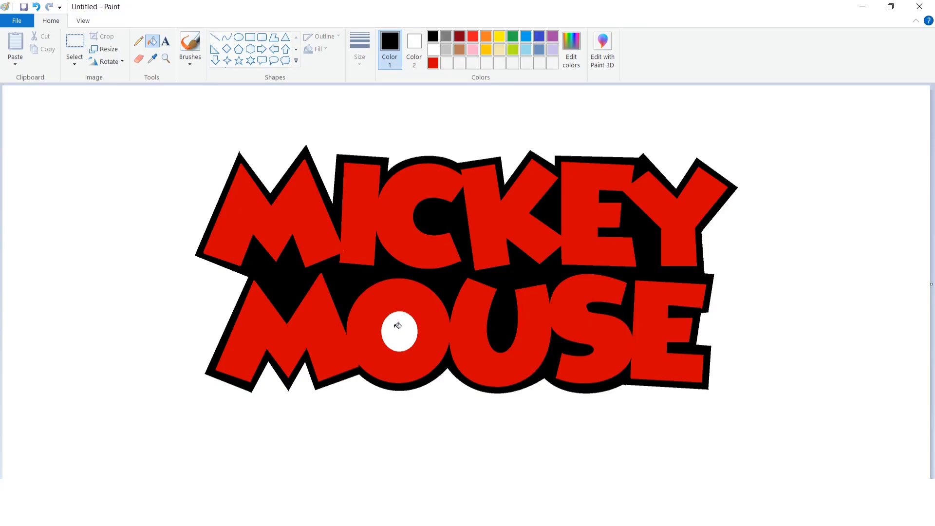
left_click(398, 326)
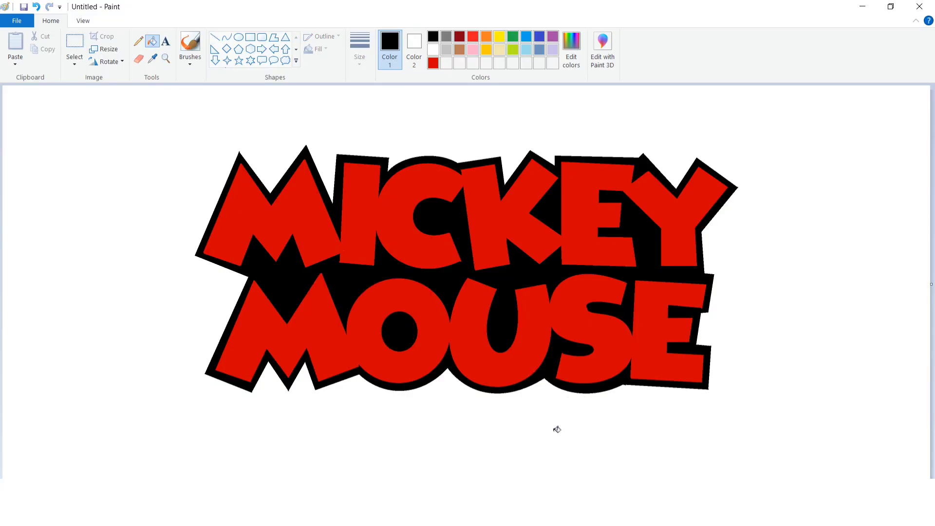